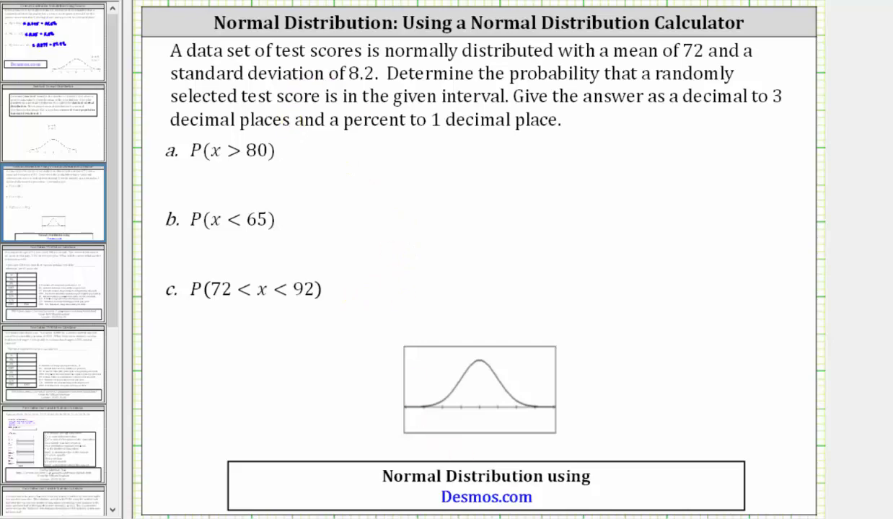
Switch from the normal-distribution slide to the Desmos home page in Chrome
{"action": "key", "text": "alt+Tab"}
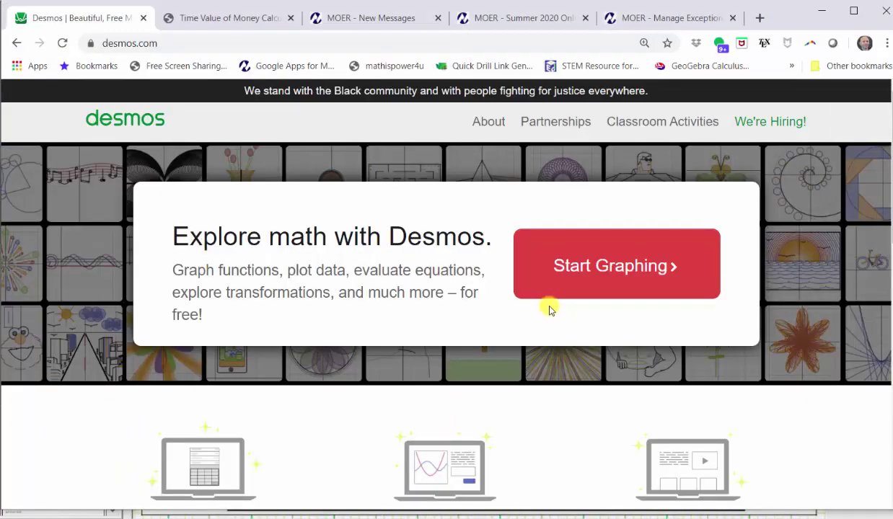
Start a new Desmos graph and insert normaldist( ) from the keypad's Dist functions
{"action": "left_click", "coordinate": [576, 280]}
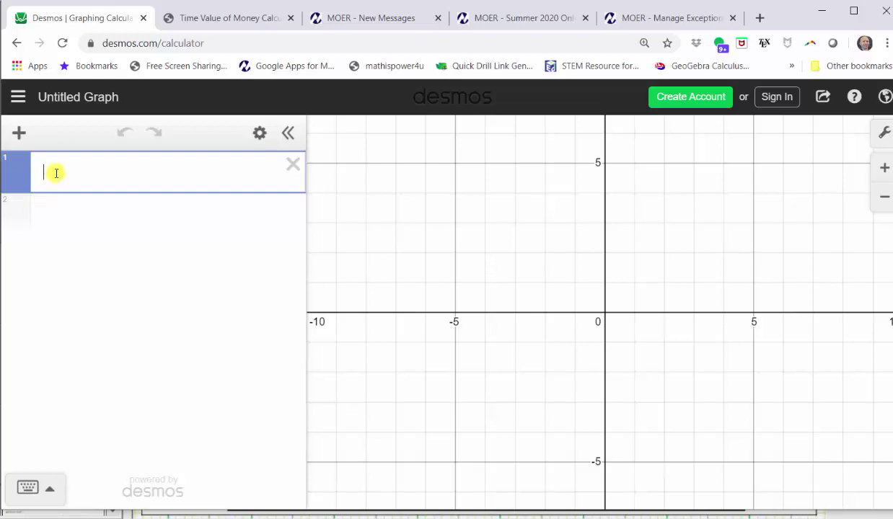
{"action": "left_click", "coordinate": [29, 490]}
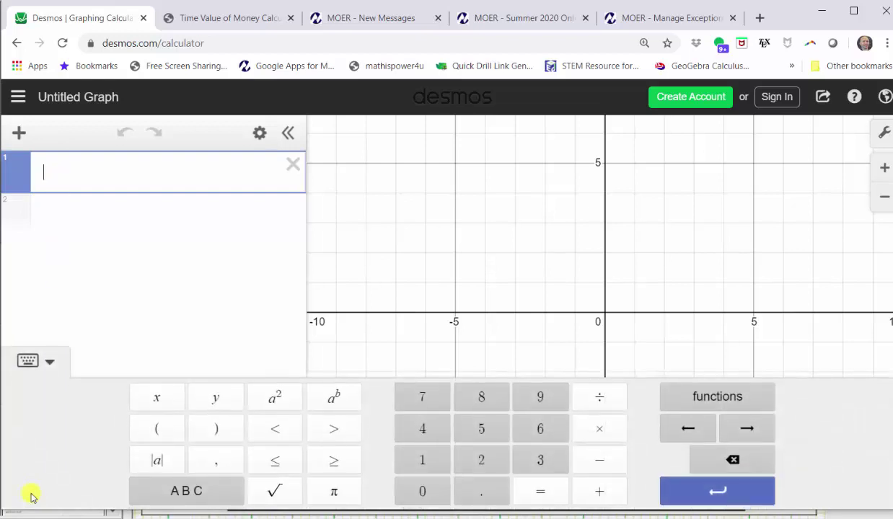
{"action": "left_click", "coordinate": [706, 398]}
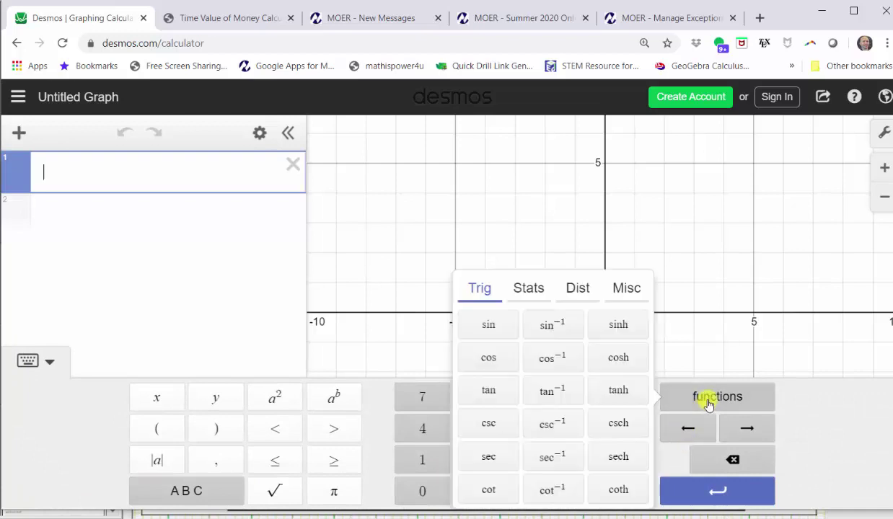
{"action": "left_click", "coordinate": [581, 290]}
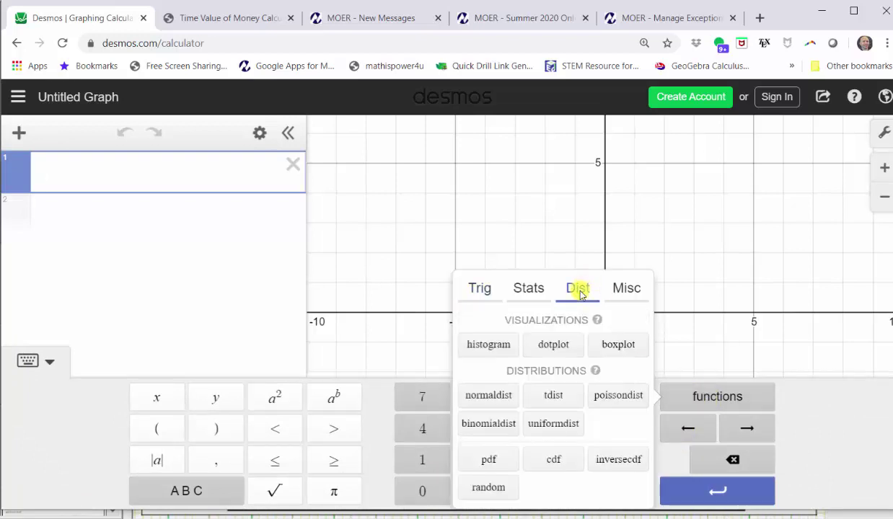
{"action": "left_click", "coordinate": [489, 391]}
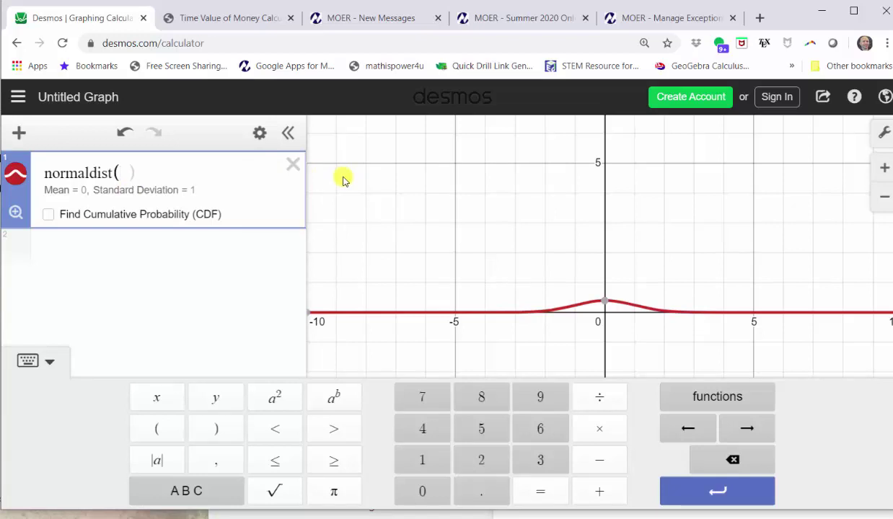
Make it normaldist(72, 8.2), zoom to fit, and enable Find Cumulative Probability
{"action": "type", "text": "72,8"}
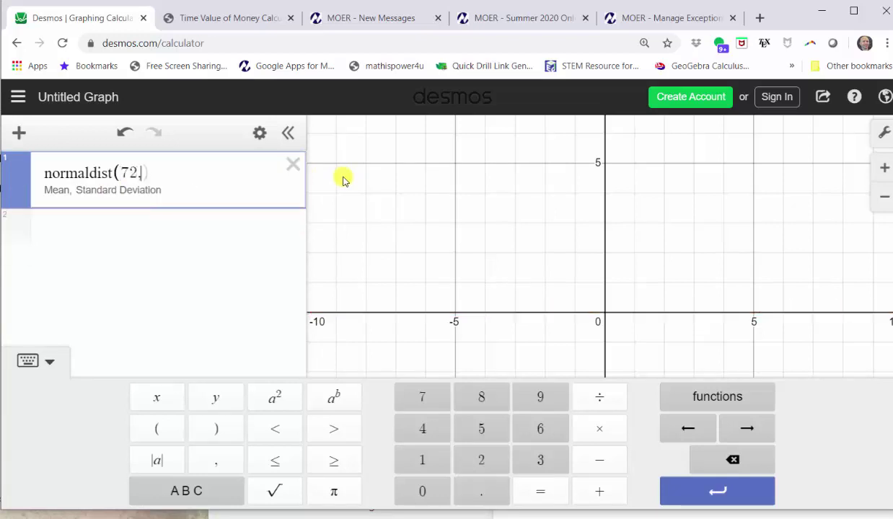
{"action": "type", "text": ".2"}
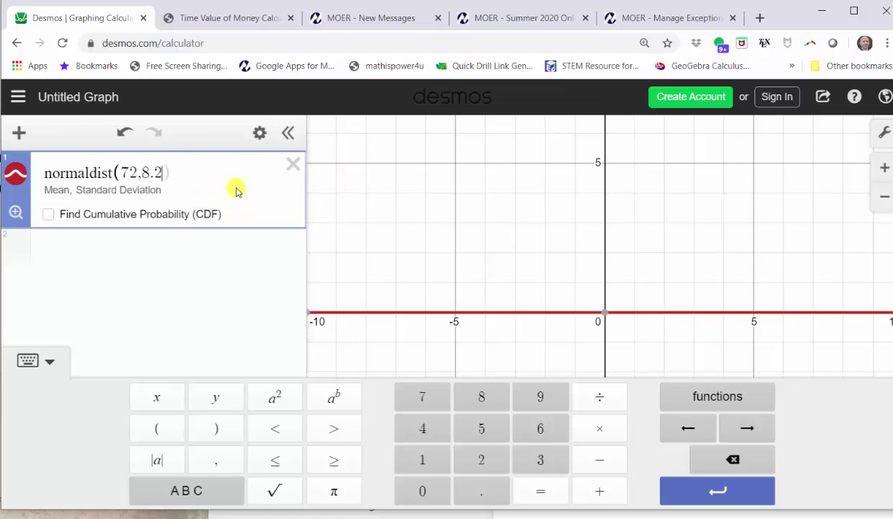
{"action": "left_click", "coordinate": [13, 214]}
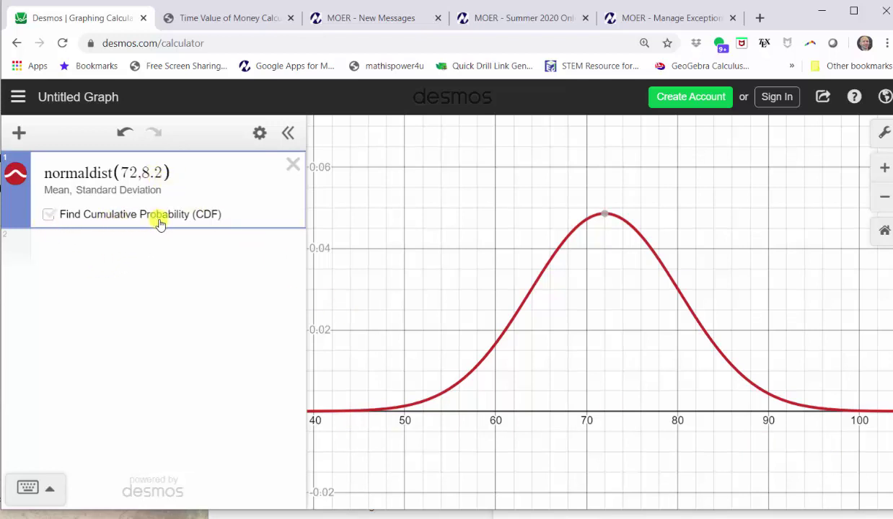
{"action": "left_click", "coordinate": [46, 214]}
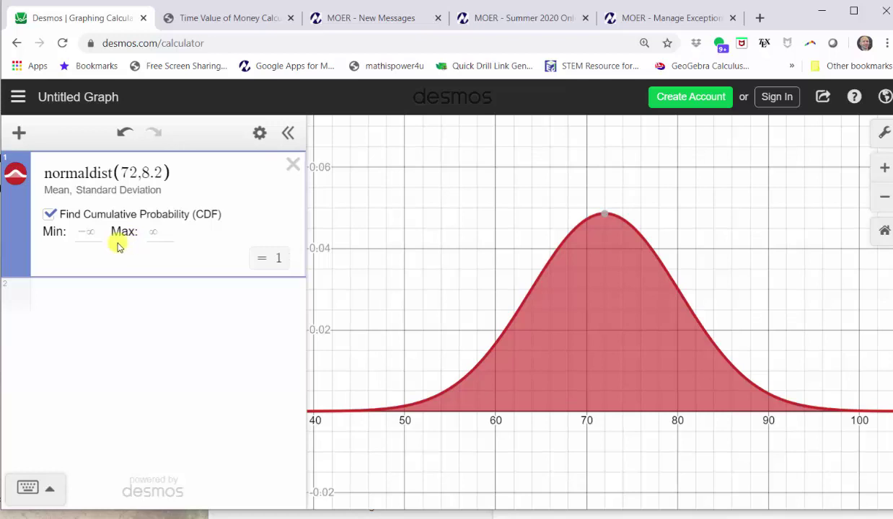
Set the CDF Min to 80, giving P(x > 80) = 0.164628944005
{"action": "left_click", "coordinate": [76, 233]}
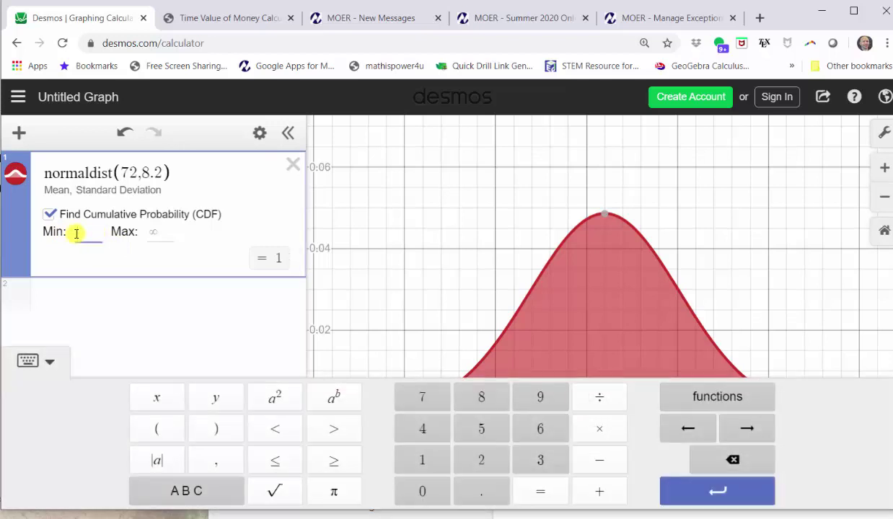
{"action": "type", "text": "80"}
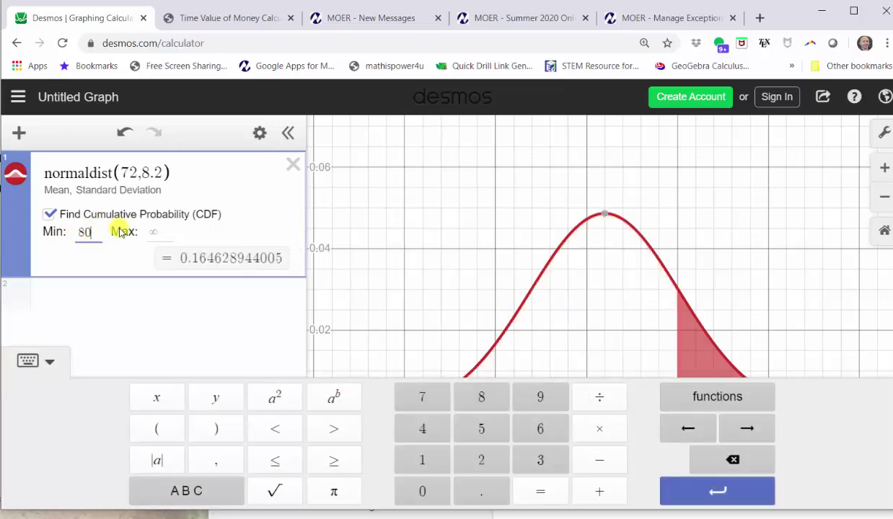
{"action": "left_click", "coordinate": [136, 256]}
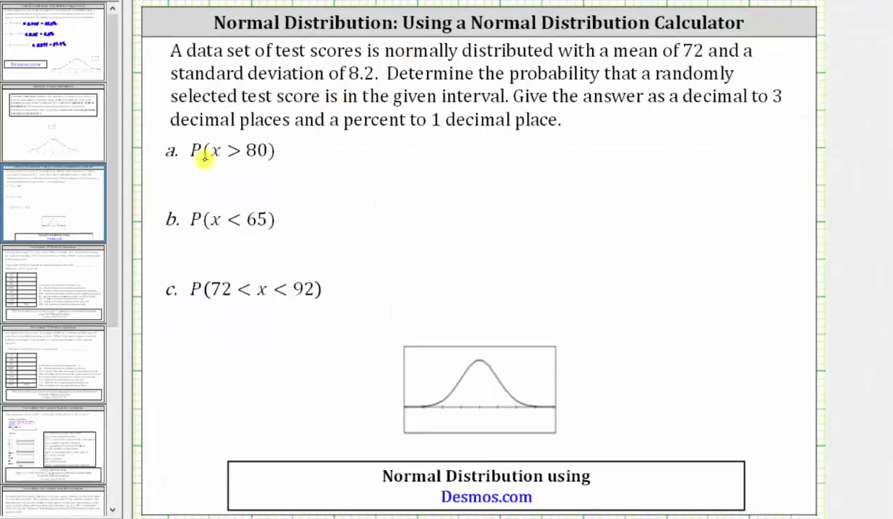
Handwrite ≈ 0.165 = 16.5% after P(x > 80), then return to Desmos
{"action": "left_click_drag", "start_coordinate": [287, 152], "coordinate": [363, 159]}
{"action": "left_click", "coordinate": [333, 155]}
{"action": "left_click_drag", "start_coordinate": [365, 145], "coordinate": [399, 151]}
{"action": "left_click_drag", "start_coordinate": [390, 156], "coordinate": [411, 160]}
{"action": "mouse_move", "coordinate": [427, 142]}
{"action": "left_mouse_down"}
{"action": "mouse_move", "coordinate": [422, 156]}
{"action": "mouse_move", "coordinate": [438, 158]}
{"action": "mouse_move", "coordinate": [455, 141]}
{"action": "mouse_move", "coordinate": [459, 158]}
{"action": "mouse_move", "coordinate": [474, 157]}
{"action": "left_mouse_up"}
{"action": "left_click", "coordinate": [433, 158]}
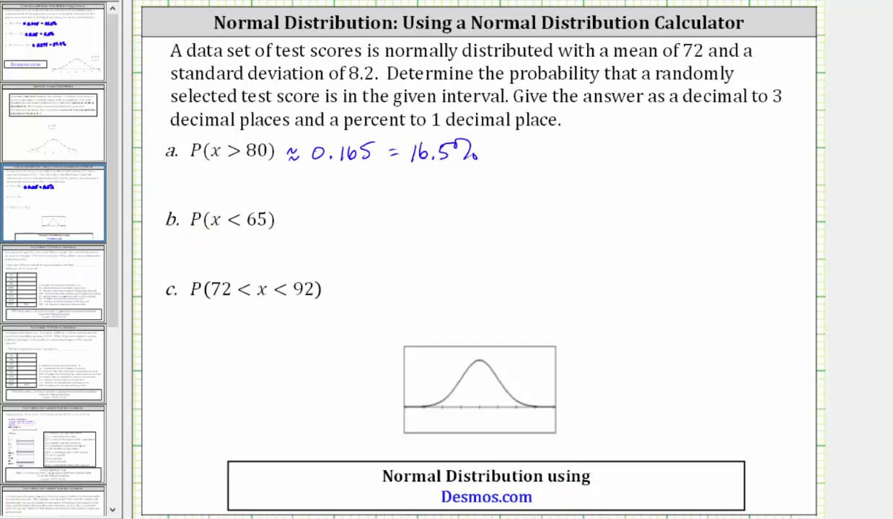
{"action": "key", "text": "alt+Tab"}
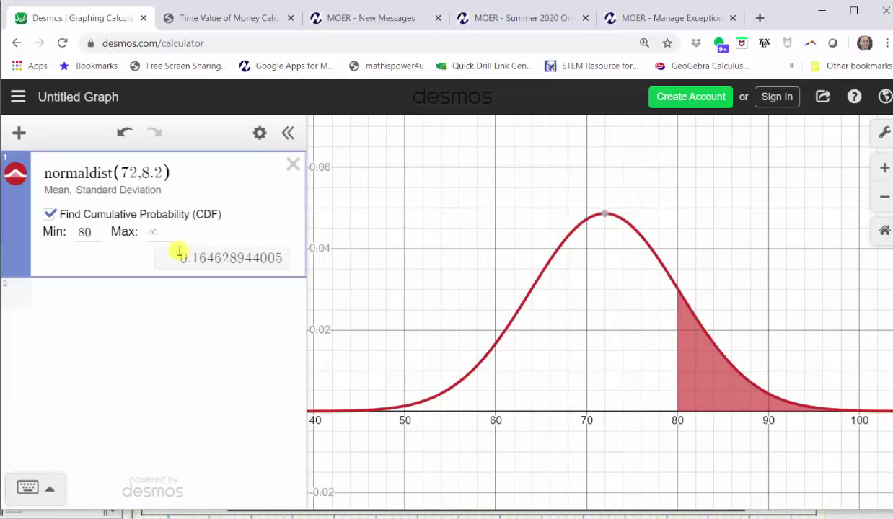
Set Max to 65 and clear Min to -∞ (0.196647107211), then write 0.197 for part b
{"action": "left_click", "coordinate": [161, 231]}
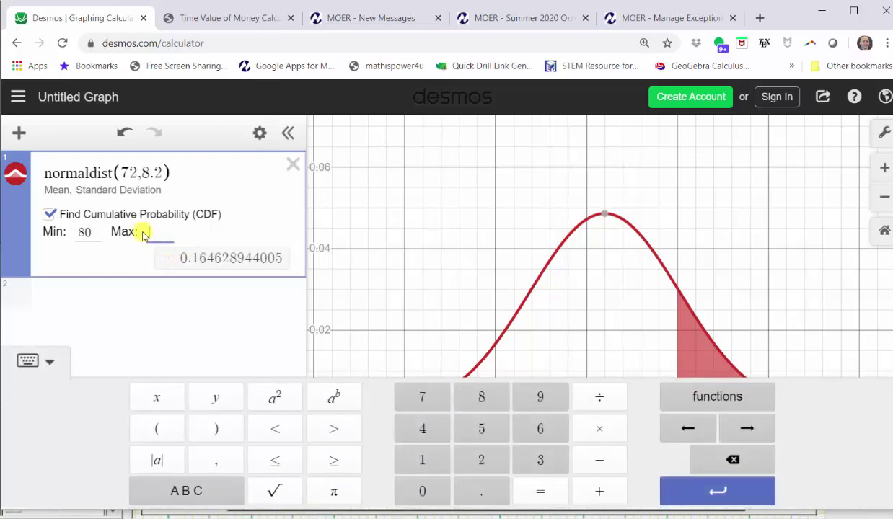
{"action": "type", "text": "65"}
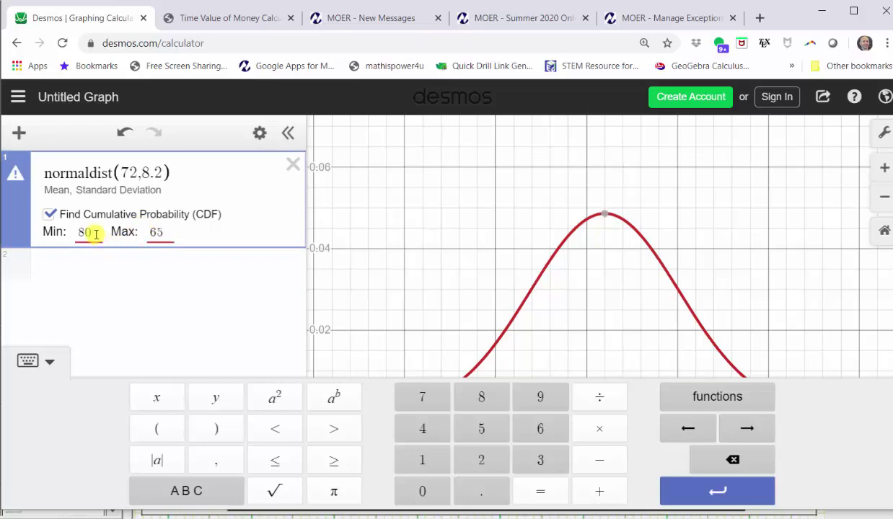
{"action": "left_click", "coordinate": [29, 361]}
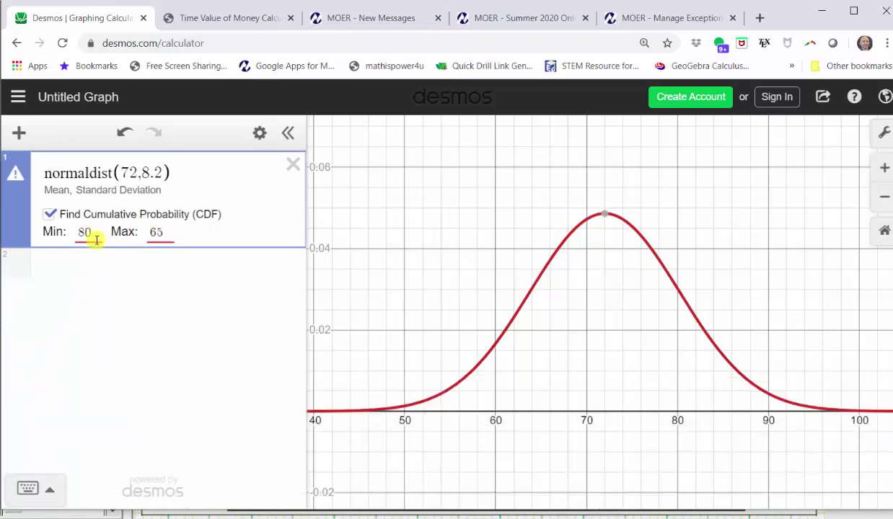
{"action": "left_click_drag", "start_coordinate": [96, 232], "coordinate": [74, 237]}
{"action": "key", "text": "BackSpace"}
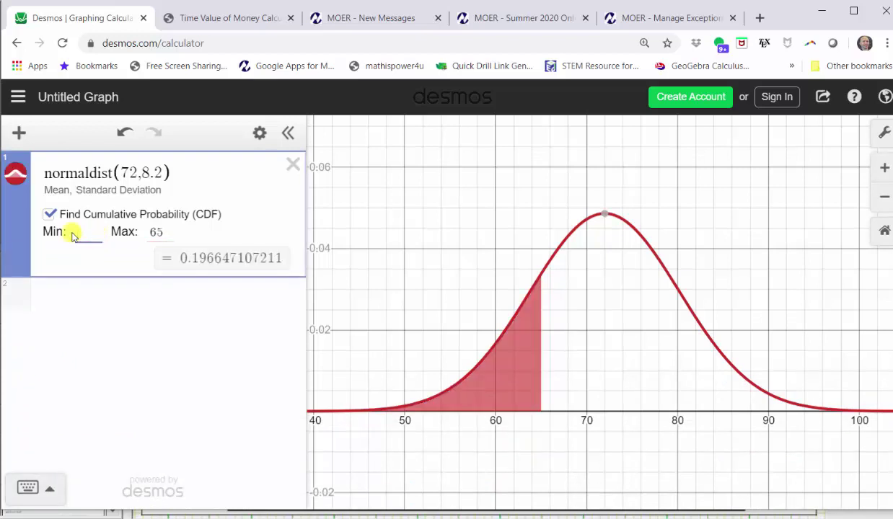
{"action": "left_click", "coordinate": [87, 263]}
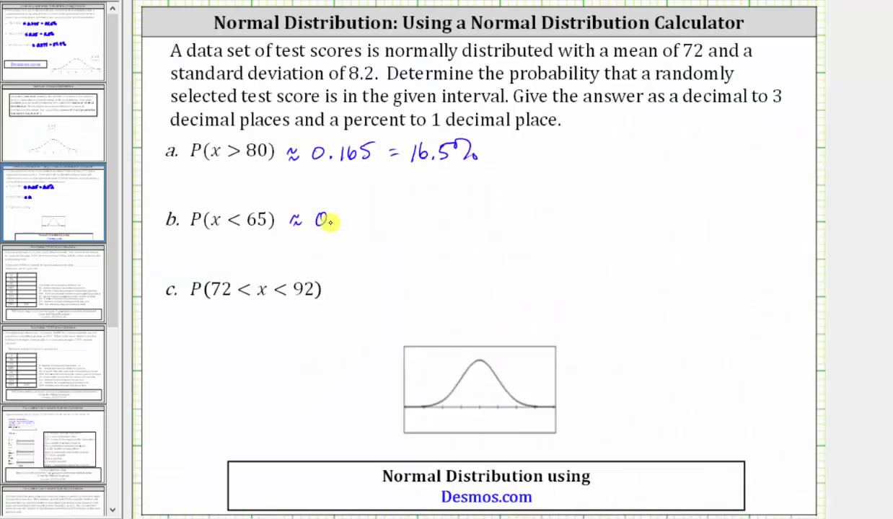
{"action": "mouse_move", "coordinate": [328, 223]}
{"action": "left_mouse_down"}
{"action": "mouse_move", "coordinate": [355, 207]}
{"action": "mouse_move", "coordinate": [414, 211]}
{"action": "mouse_move", "coordinate": [478, 199]}
{"action": "left_mouse_up"}
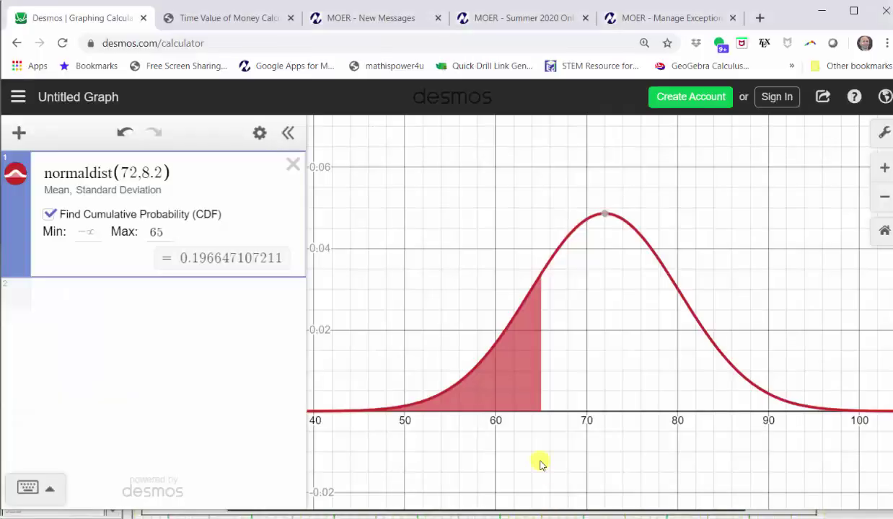
Set the CDF bounds to Min 72 and Max 92, giving 0.492636512881
{"action": "left_click", "coordinate": [83, 229]}
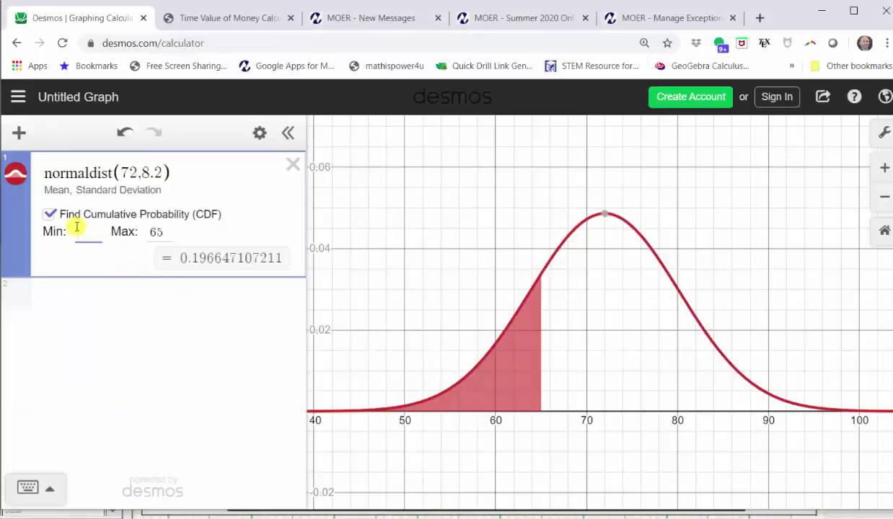
{"action": "type", "text": "72"}
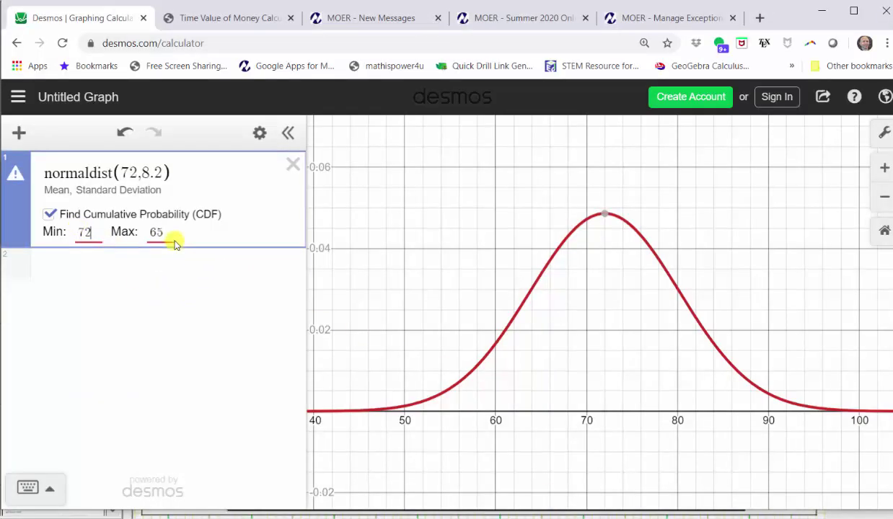
{"action": "double_click", "coordinate": [160, 230]}
{"action": "type", "text": "92"}
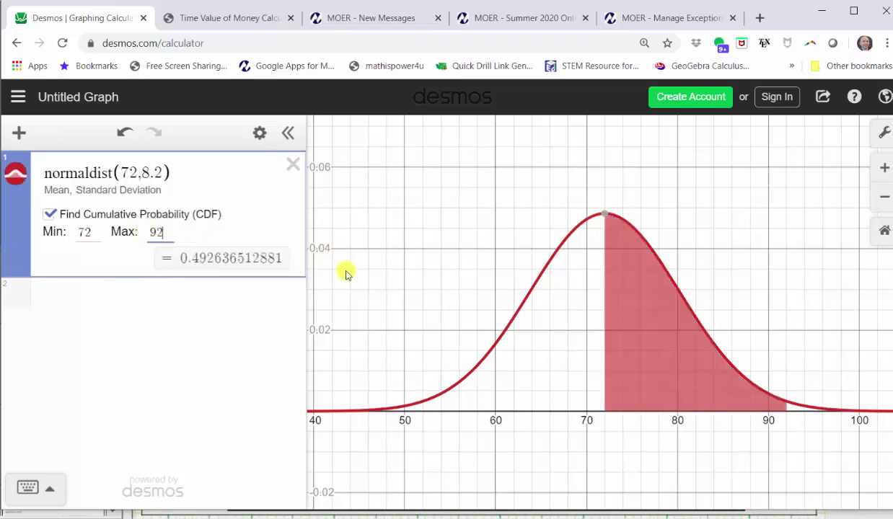
{"action": "left_click", "coordinate": [296, 238]}
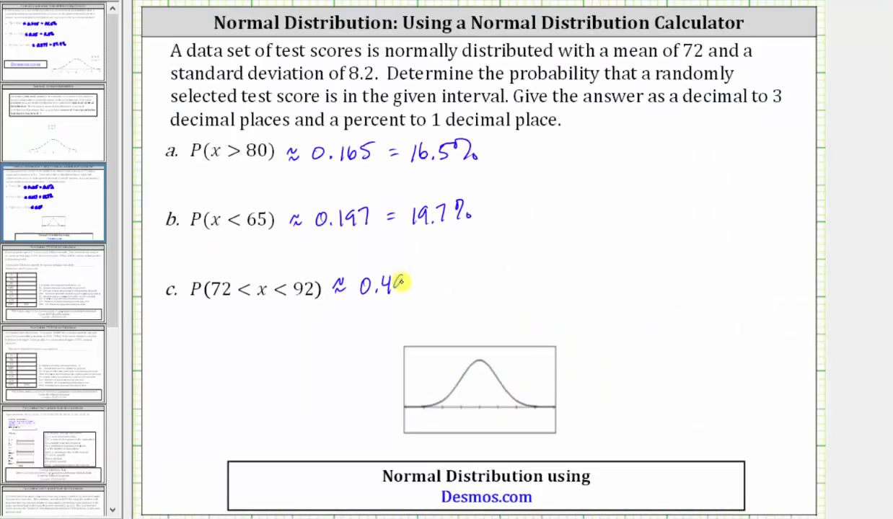
Handwrite ≈ 0.493 = 49.3% after P(72 < x < 92) on the slide
{"action": "mouse_move", "coordinate": [401, 275]}
{"action": "left_mouse_down"}
{"action": "mouse_move", "coordinate": [434, 285]}
{"action": "mouse_move", "coordinate": [468, 269]}
{"action": "mouse_move", "coordinate": [483, 272]}
{"action": "mouse_move", "coordinate": [487, 286]}
{"action": "mouse_move", "coordinate": [514, 263]}
{"action": "mouse_move", "coordinate": [518, 277]}
{"action": "mouse_move", "coordinate": [532, 256]}
{"action": "left_mouse_up"}
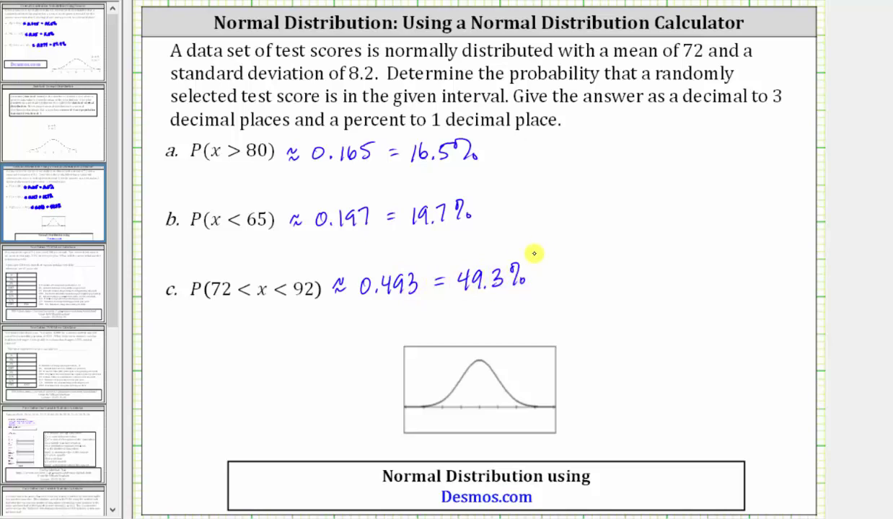